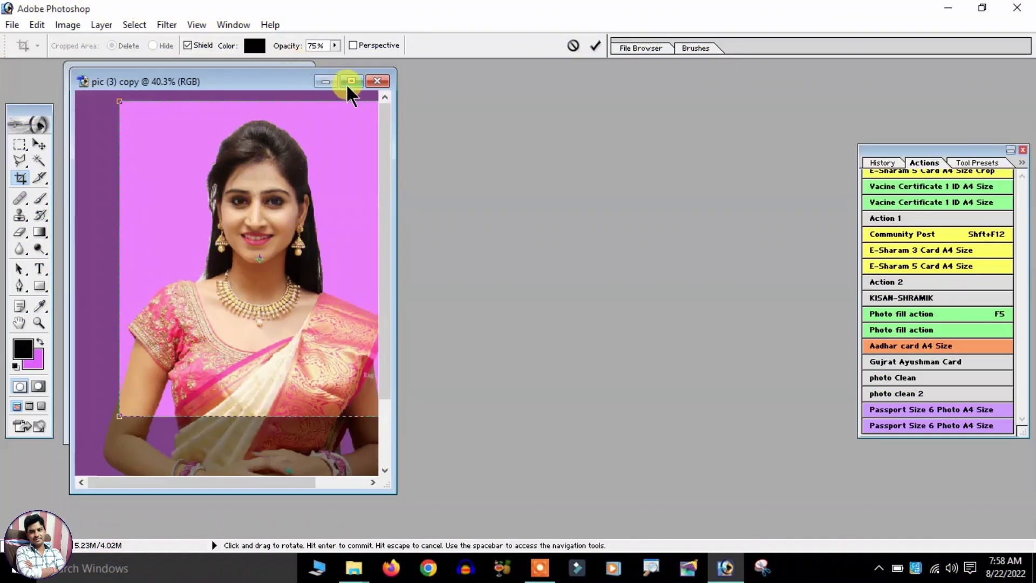
- Commit the crop so the action builds the six-photo A4 sheet, then maximize and zoom into Untitled-1
click(351, 82)
key(Return)
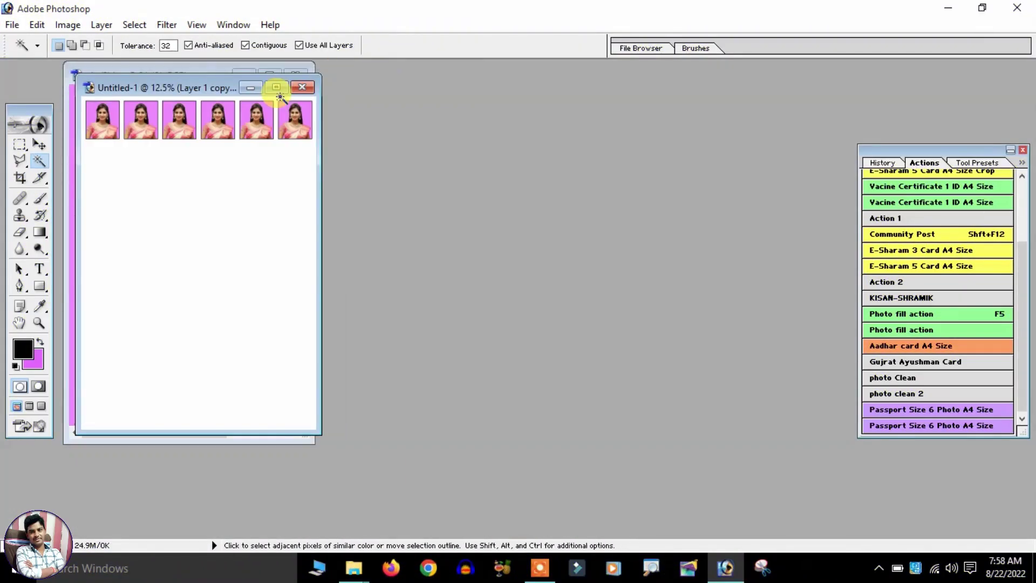
click(276, 87)
scroll(490, 162, up, 2)
scroll(492, 163, up, 2)
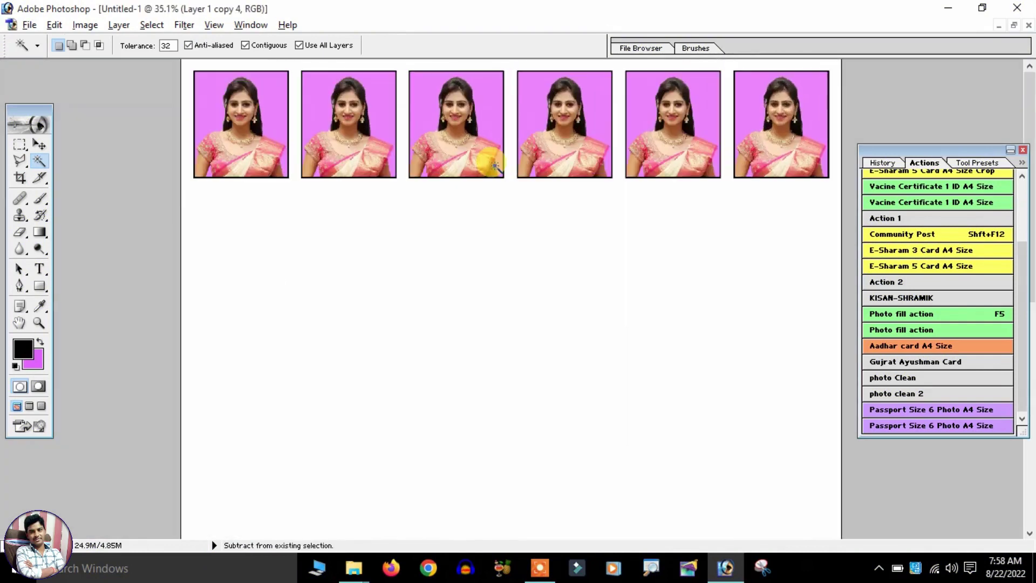
scroll(494, 166, up, 1)
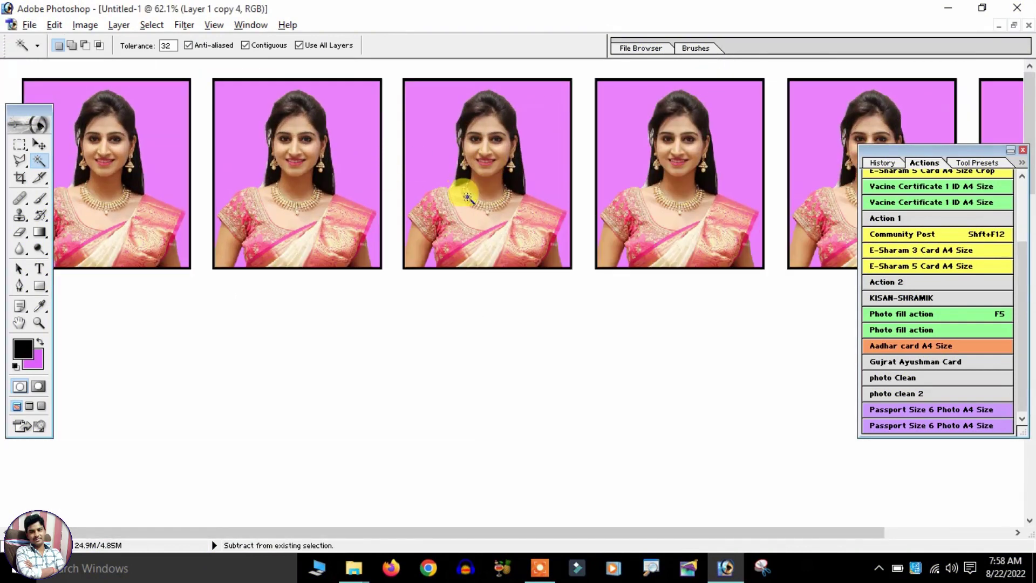
scroll(464, 200, down, 1)
scroll(468, 201, down, 1)
scroll(472, 202, up, 2)
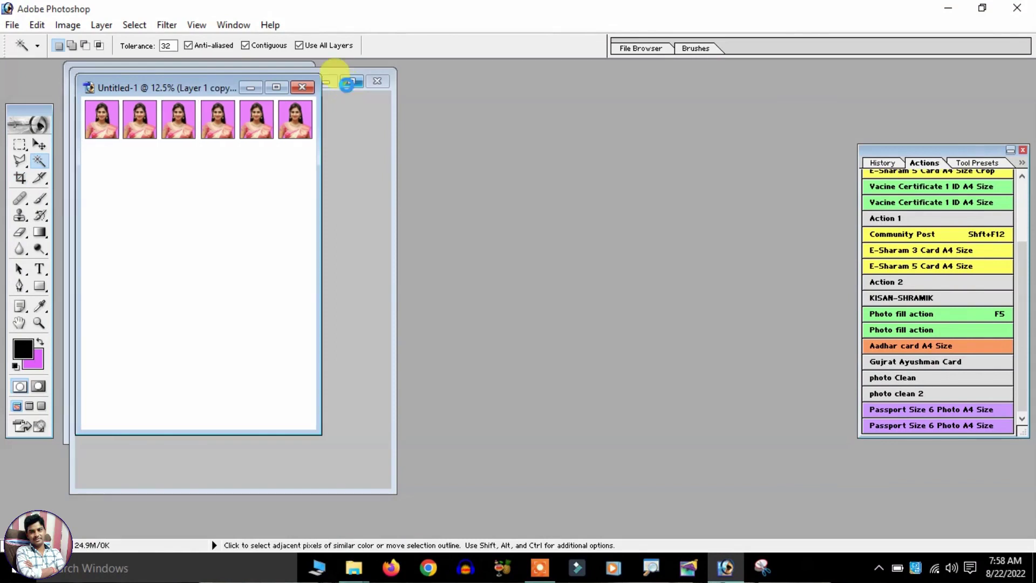
- Restore down the pic (3) copy window and maximize the Untitled-1 sheet to inspect its six photos
click(346, 84)
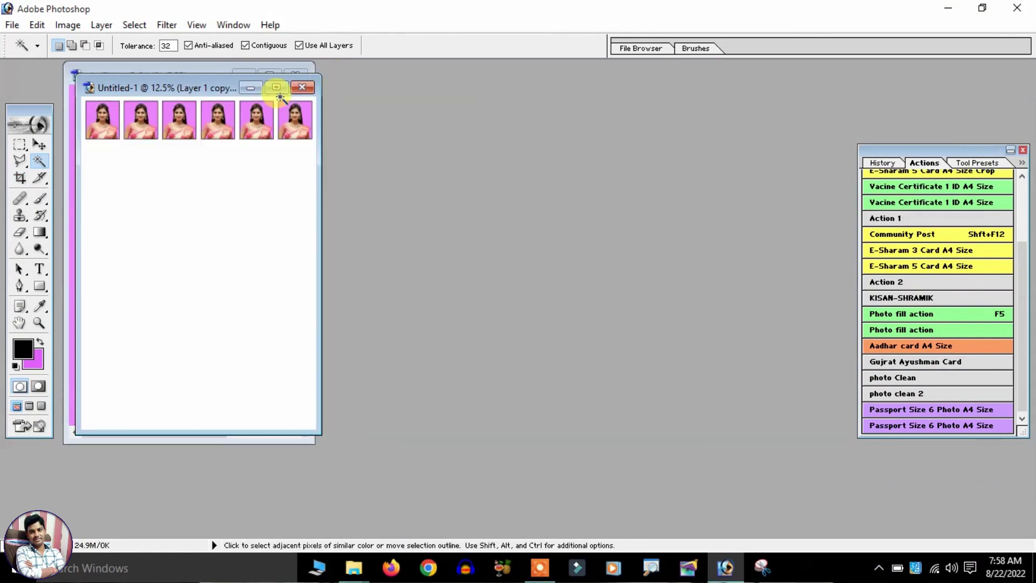
click(275, 87)
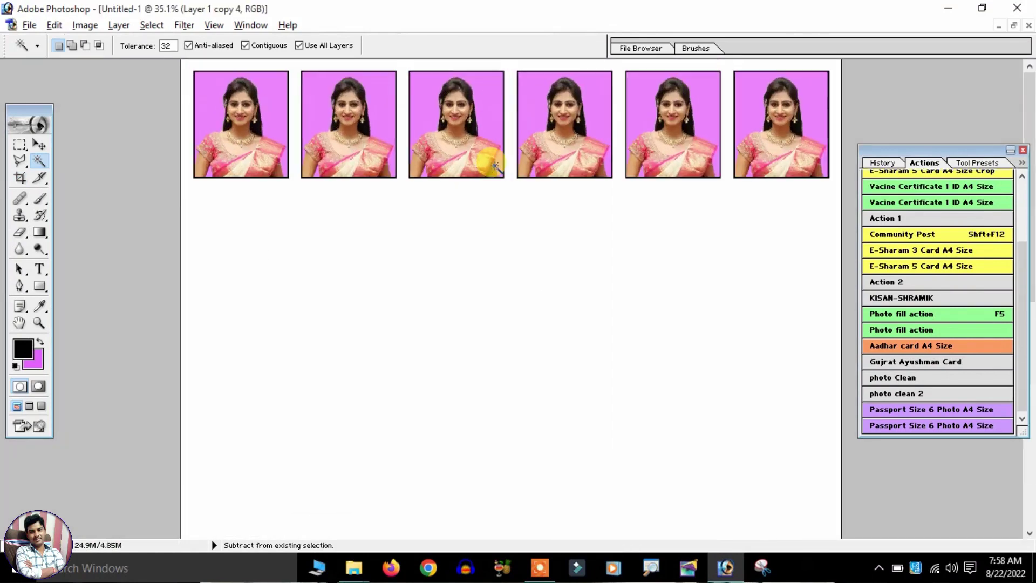
scroll(495, 166, up, 1)
scroll(475, 162, up, 2)
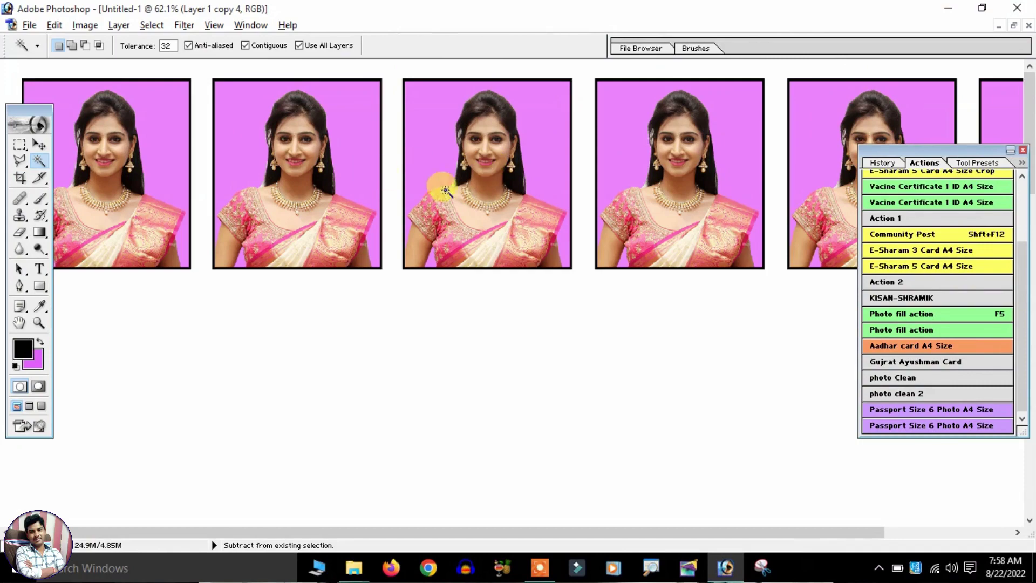
scroll(473, 203, down, 2)
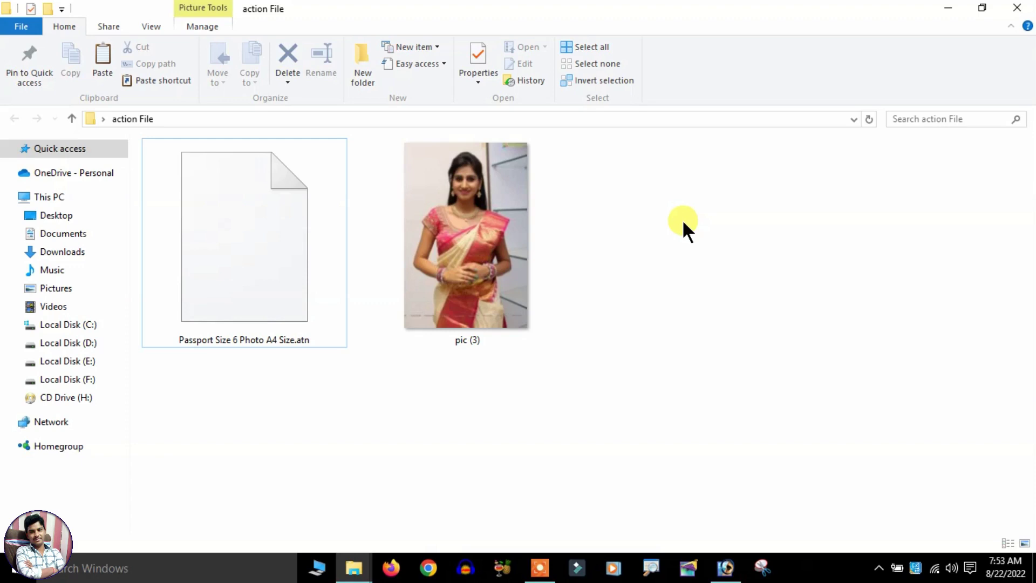
- Open pic (3) from the action File folder in Photoshop and close the History/Actions panel
mouse_move(513, 231)
mouse_down()
mouse_move(728, 574)
mouse_move(616, 263)
mouse_up()
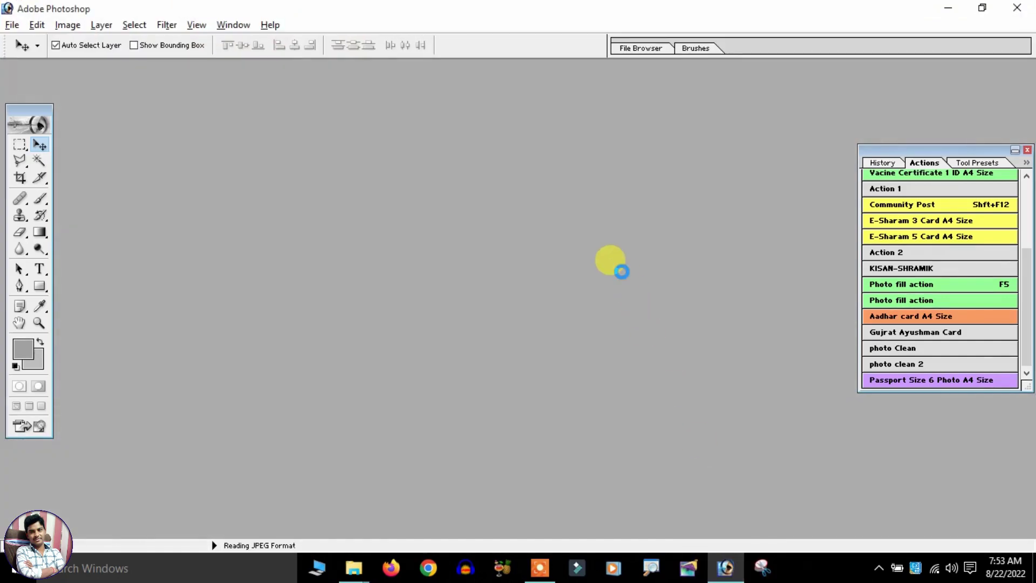
click(1027, 151)
- Maximize the photo and choose the Polygonal Lasso with Feather 0 px
click(257, 77)
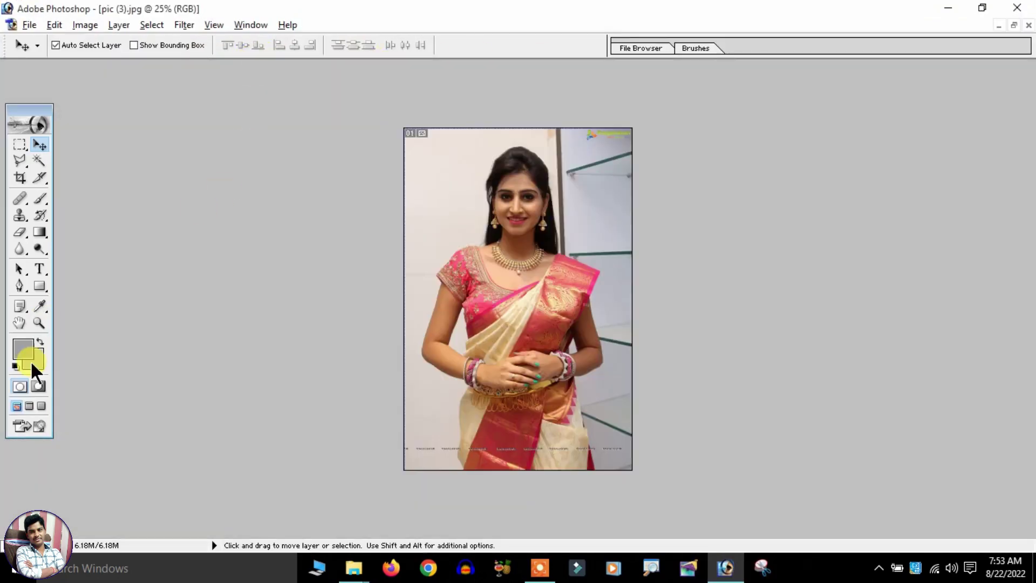
scroll(486, 224, up, 2)
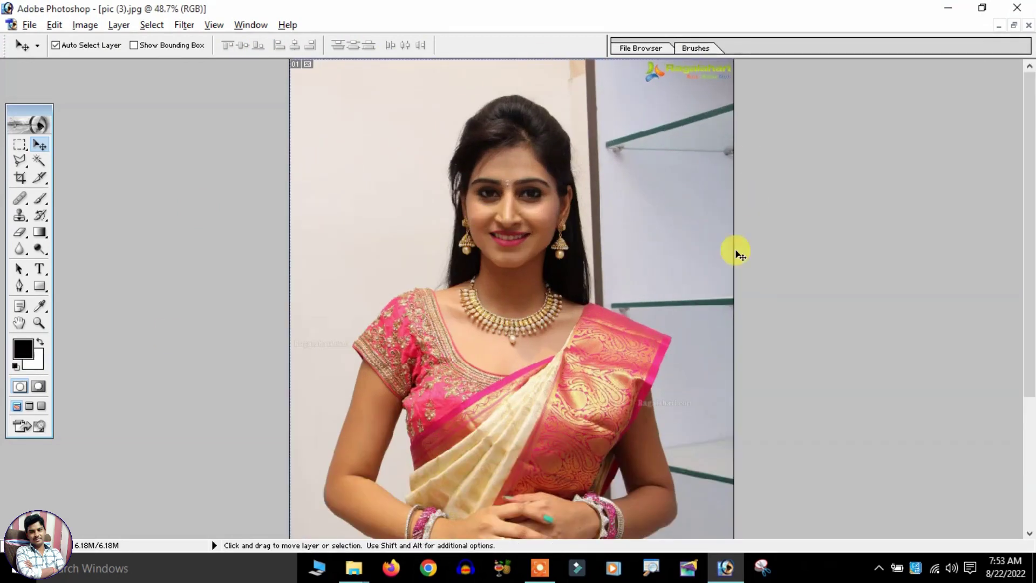
scroll(702, 238, up, 2)
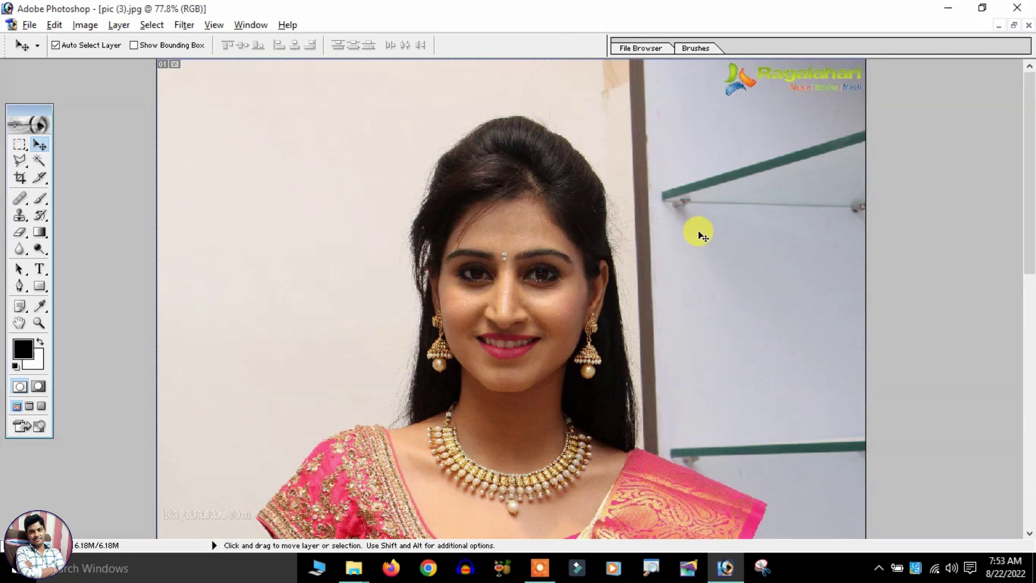
click(20, 160)
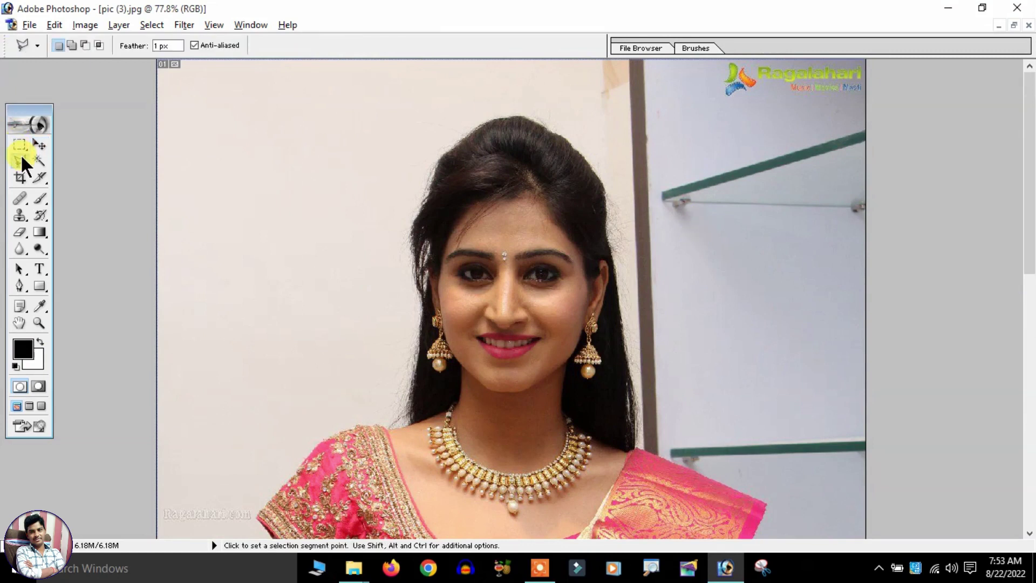
text(0)
scroll(289, 139, up, 1)
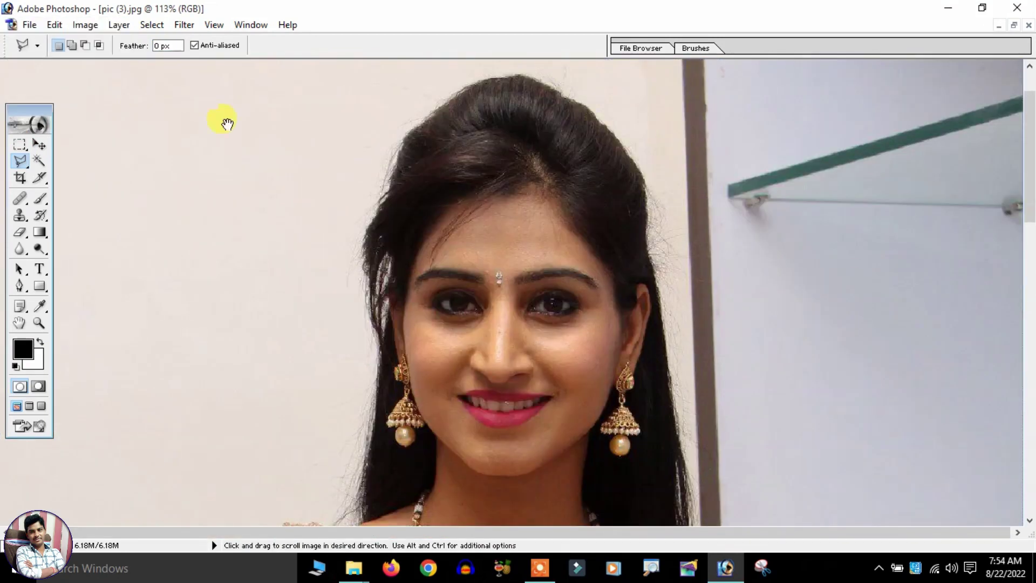
- Outline the first wall area beside the hair, fill it with white, and deselect
click(741, 117)
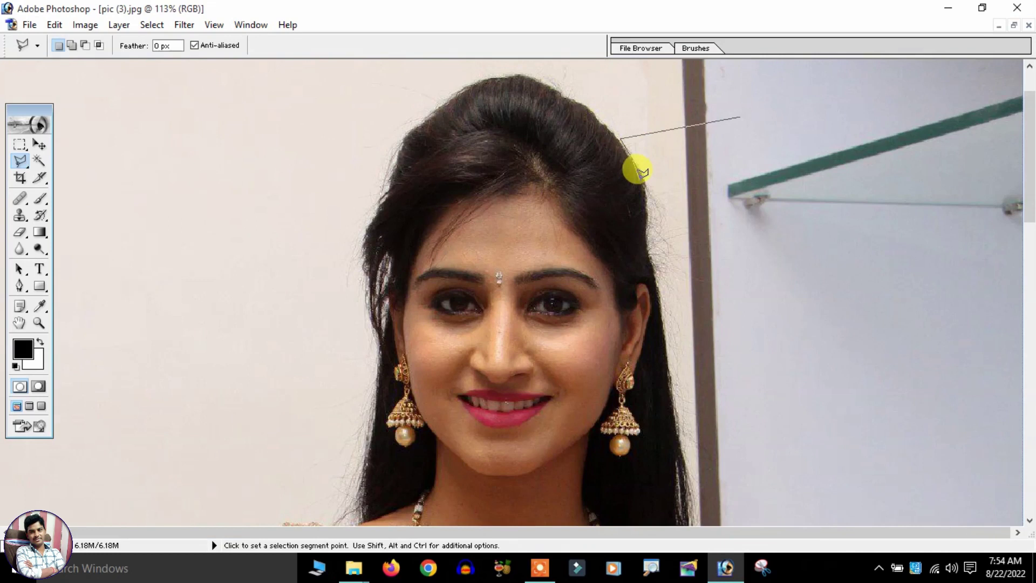
click(648, 218)
click(768, 227)
double_click(796, 147)
key(Delete)
right_click(689, 145)
click(707, 152)
- Outline the wall along the hair down to the shoulder and fill it with white
key(ctrl+plus)
key(alt+space)
key(Escape)
scroll(794, 260, right, 5)
scroll(793, 259, down, 2)
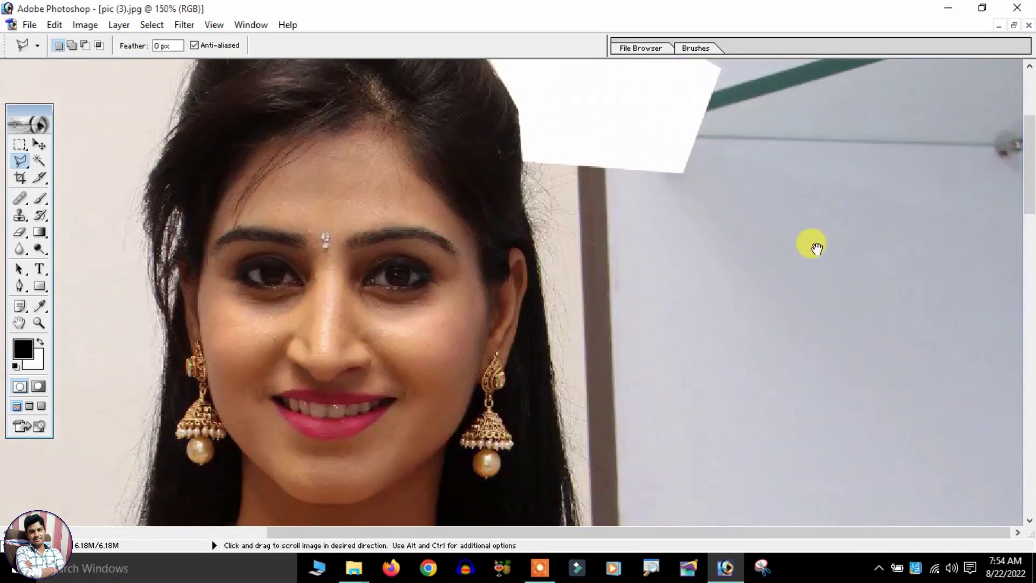
scroll(763, 226, up, 1)
click(836, 163)
click(527, 183)
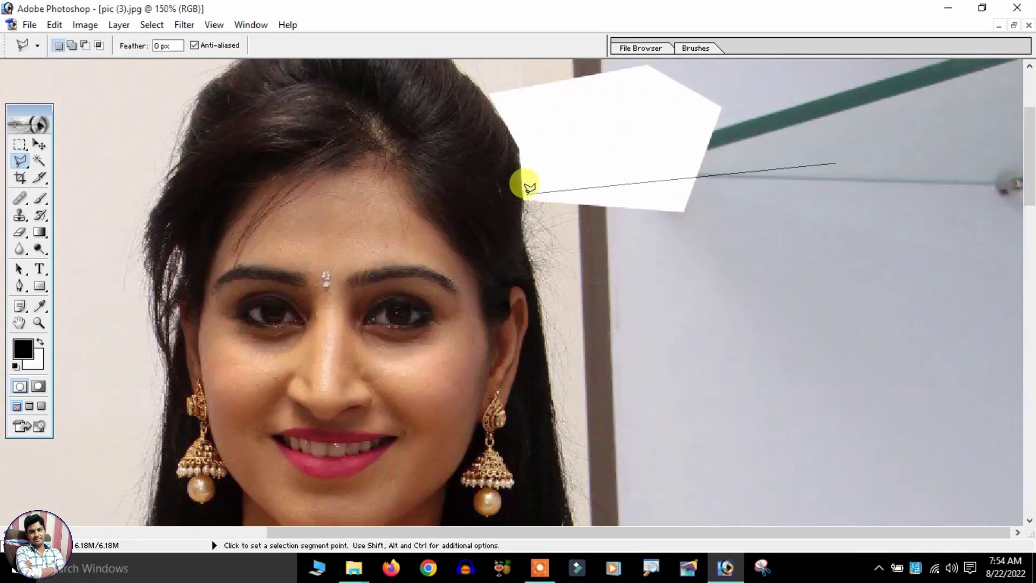
scroll(594, 270, down, 5)
click(580, 294)
double_click(831, 402)
scroll(939, 322, down, 5)
key(Delete)
scroll(736, 76, down, 5)
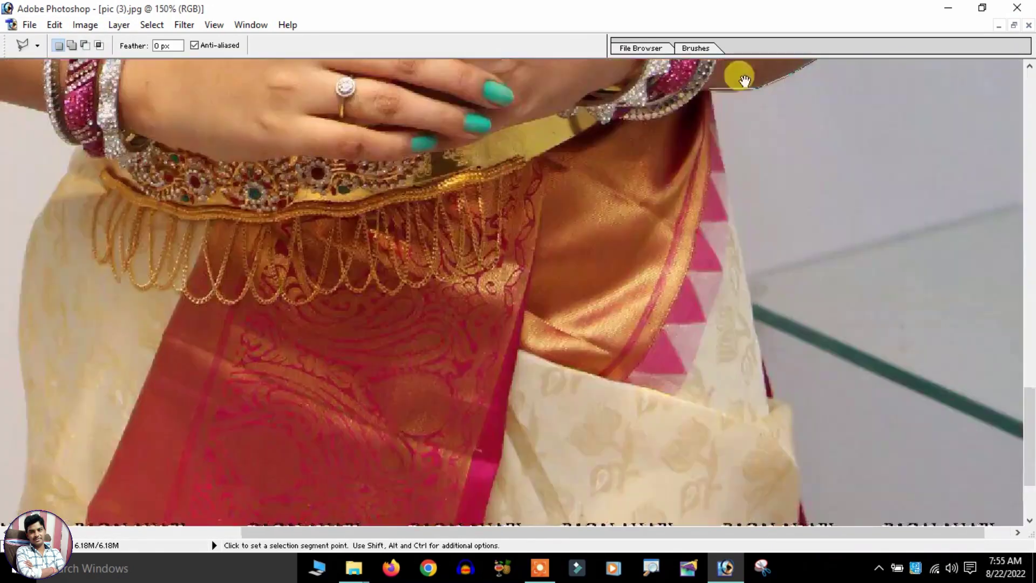
key(ctrl+0)
key(Tab)
key(ctrl+minus)
key(ctrl+0)
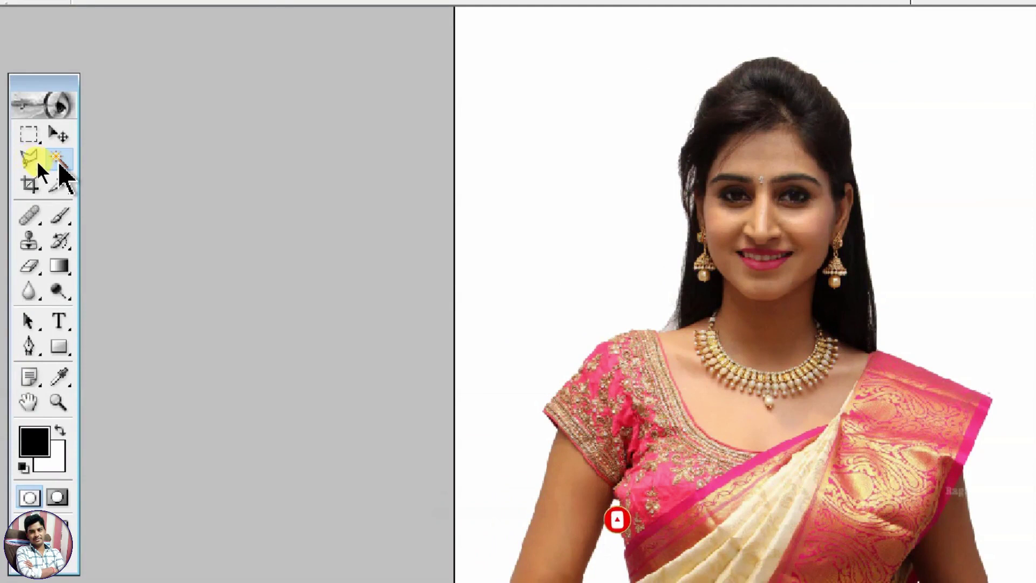
- Select the white background around the woman with the Magic Wand
click(40, 157)
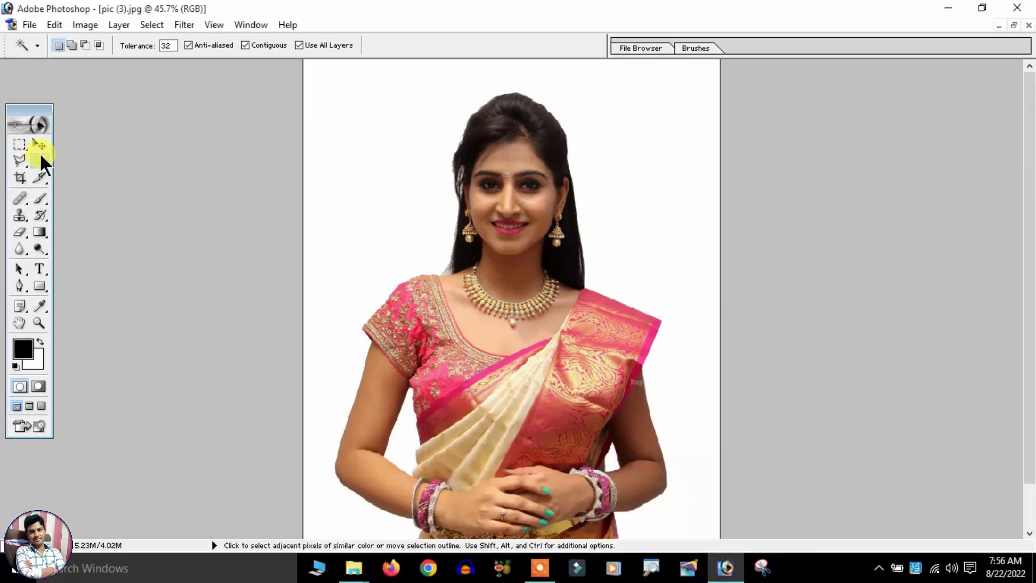
click(367, 124)
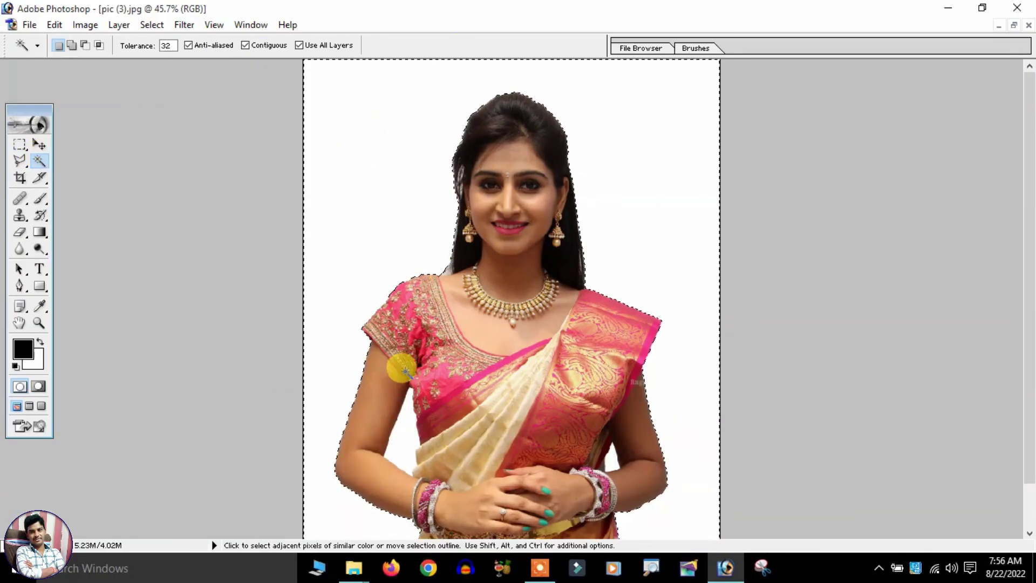
scroll(405, 370, down, 2)
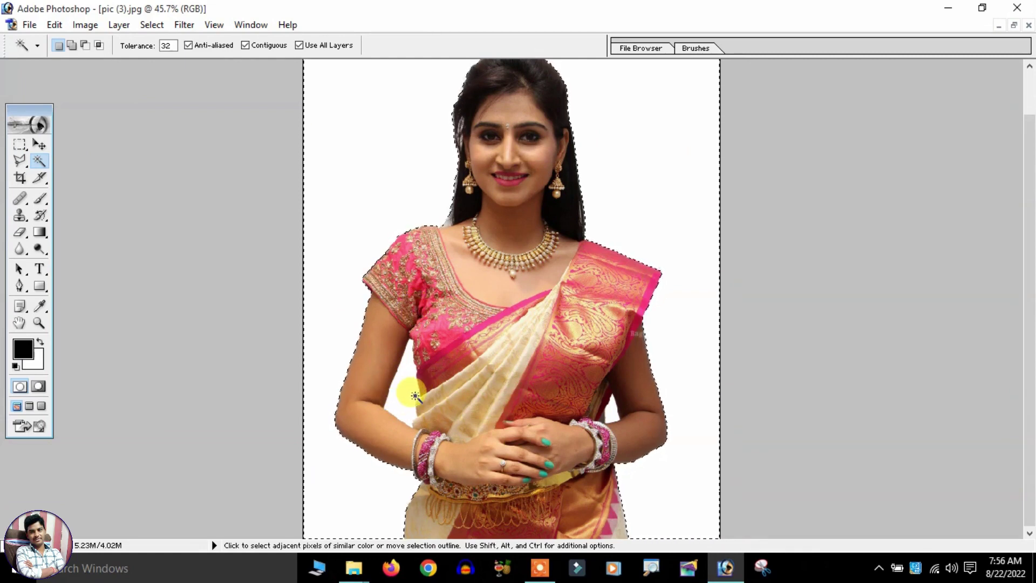
key(shift)
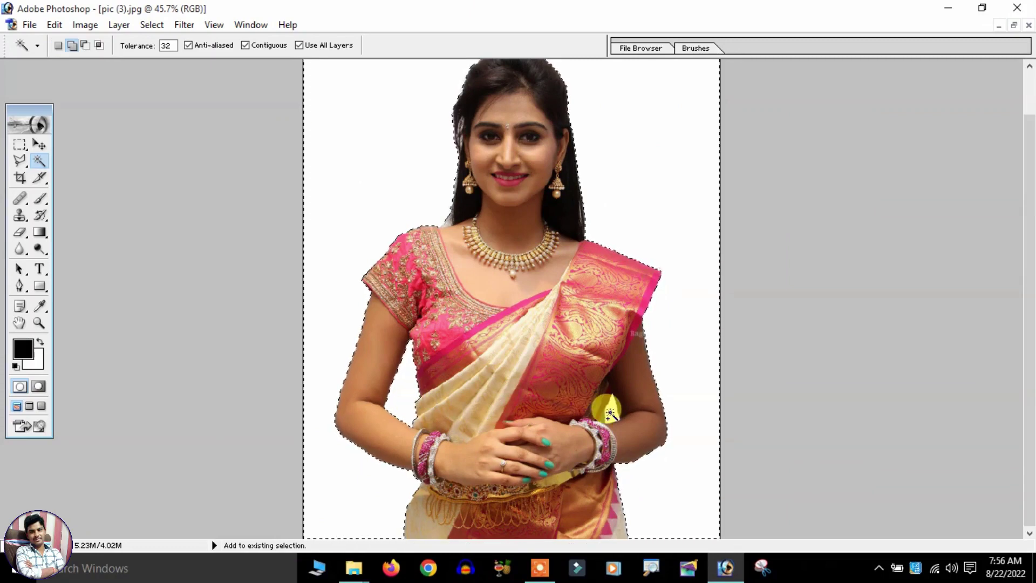
- Set the background colour to magenta DE5BFF and fill the selected background with it
click(23, 348)
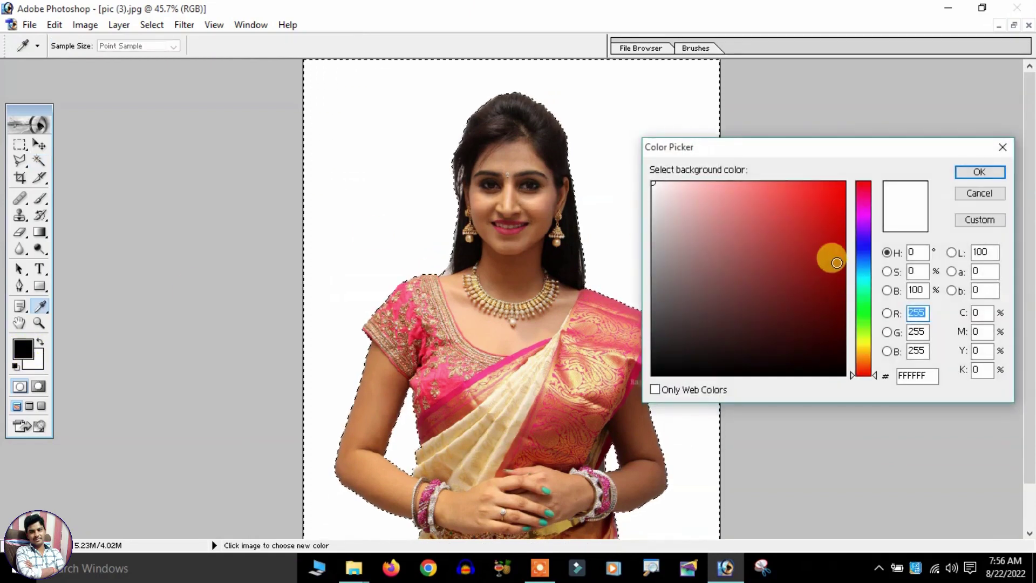
click(864, 257)
mouse_move(838, 241)
mouse_down()
mouse_move(776, 183)
mouse_move(823, 162)
mouse_up()
click(859, 221)
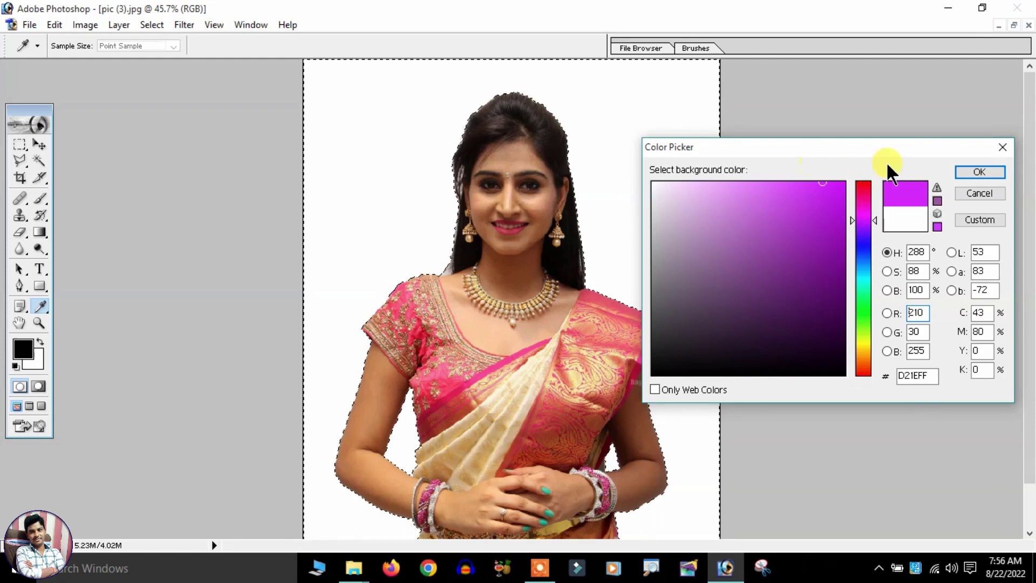
click(963, 172)
key(Delete)
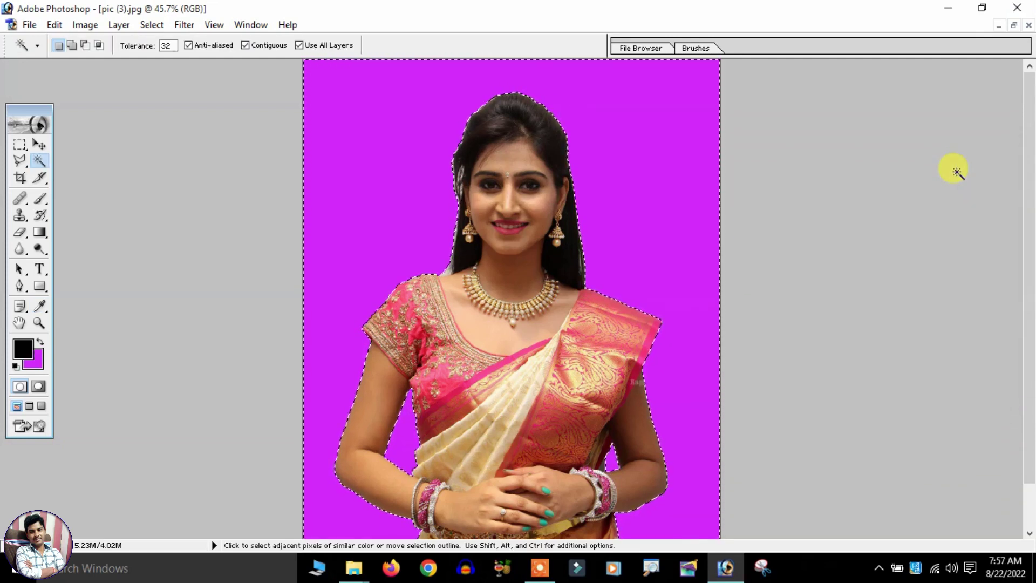
- Switch the background colour to a lighter magenta shade and clear the selection
click(36, 360)
click(770, 186)
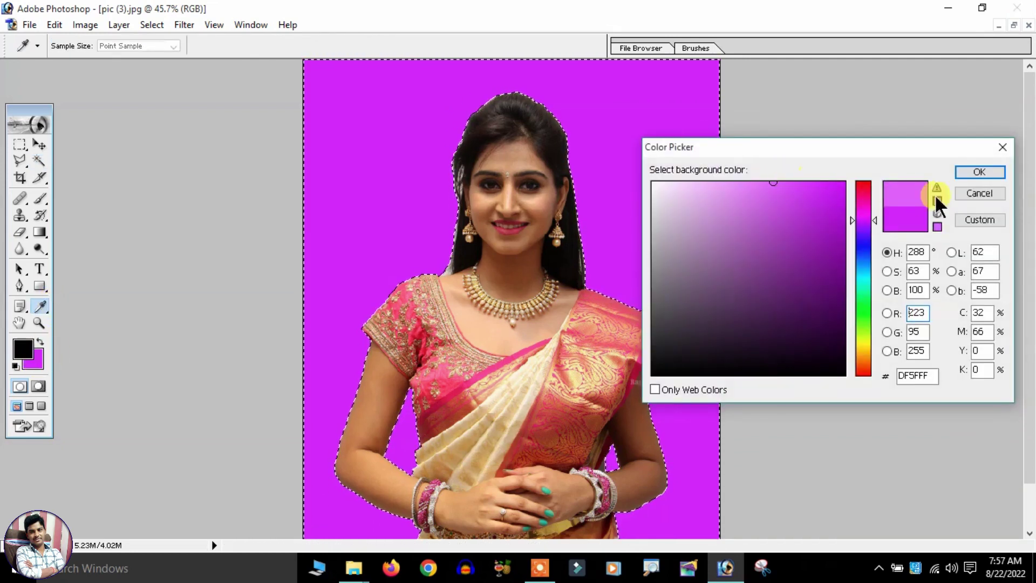
click(975, 173)
right_click(528, 188)
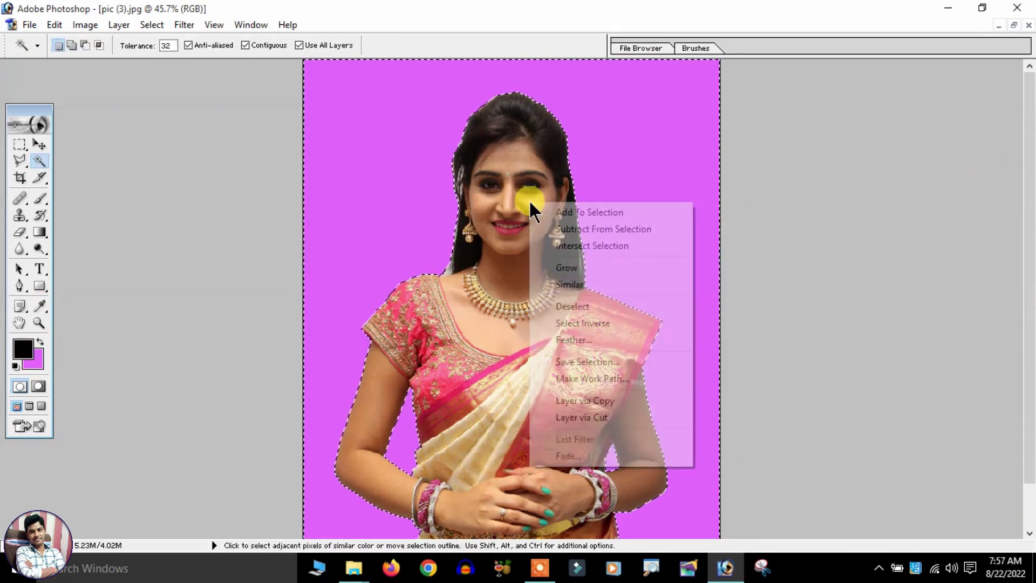
click(564, 305)
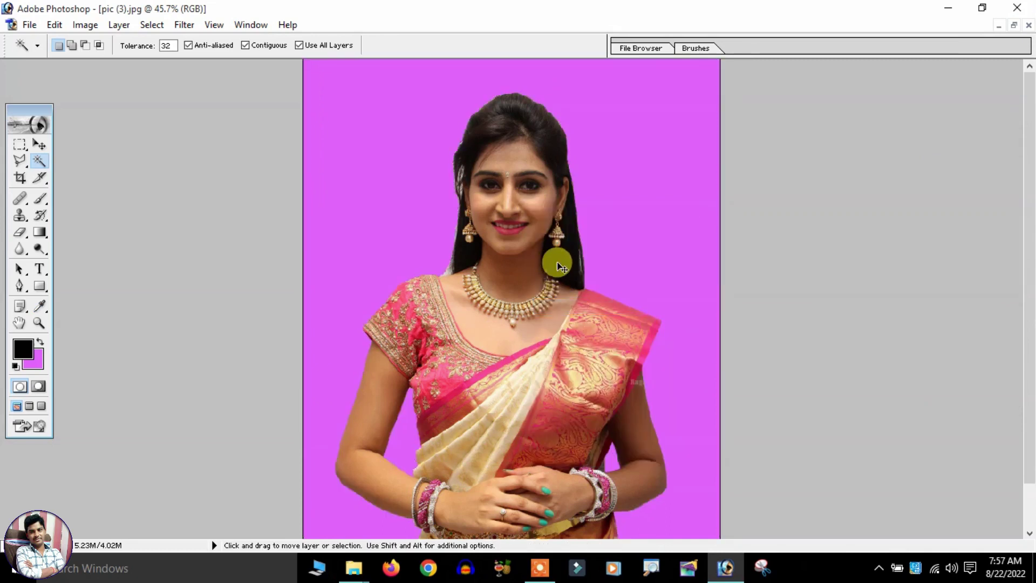
key(ctrl+m)
- Apply a Curves adjustment raising input 105 to output 142 to brighten the photo
drag(887, 247, 872, 240)
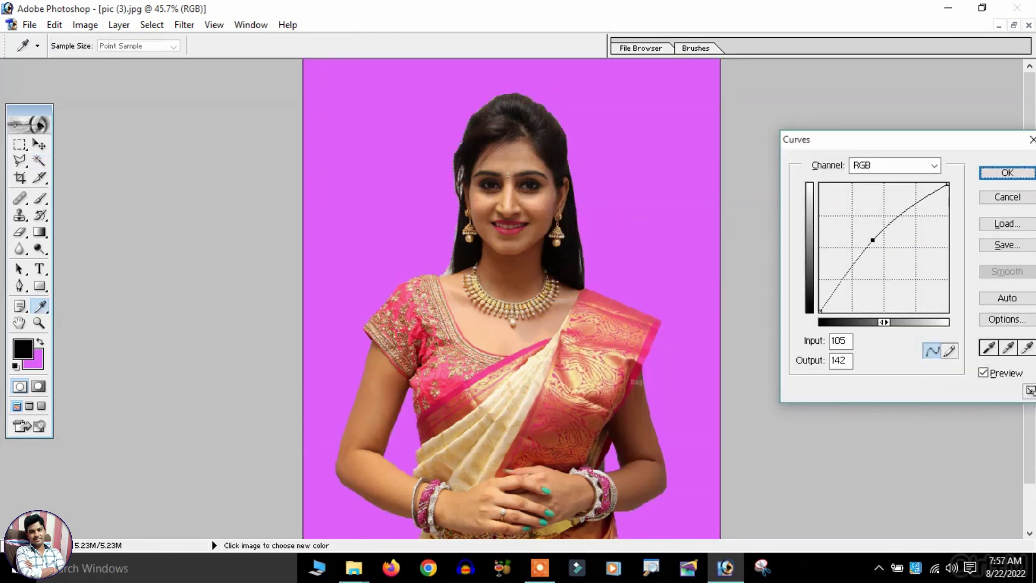
click(1007, 172)
key(w)
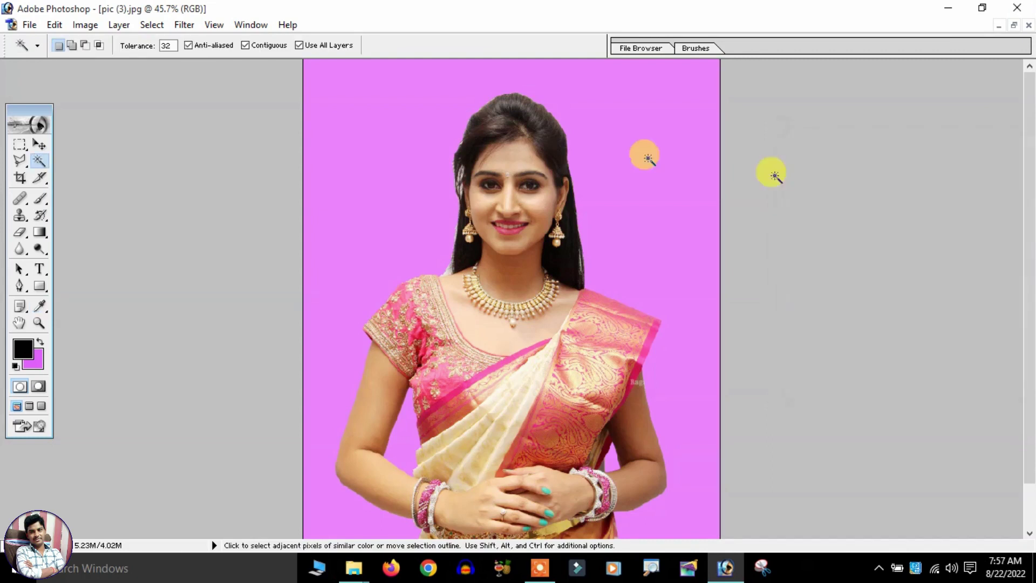
scroll(599, 160, down, 1)
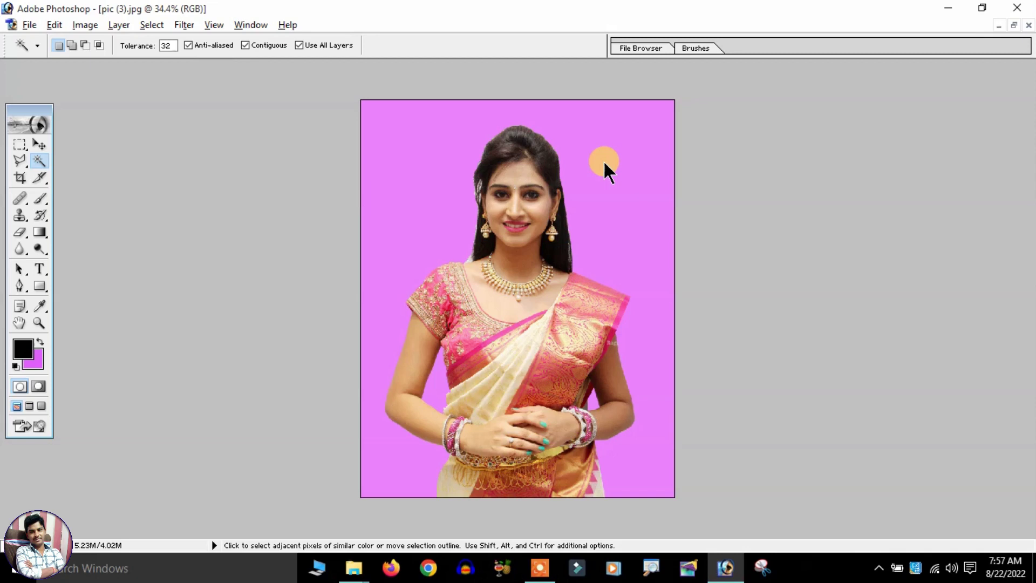
- Show and enlarge the Actions panel, then load the Passport Size 6 Photo A4 Size .atn file
click(248, 26)
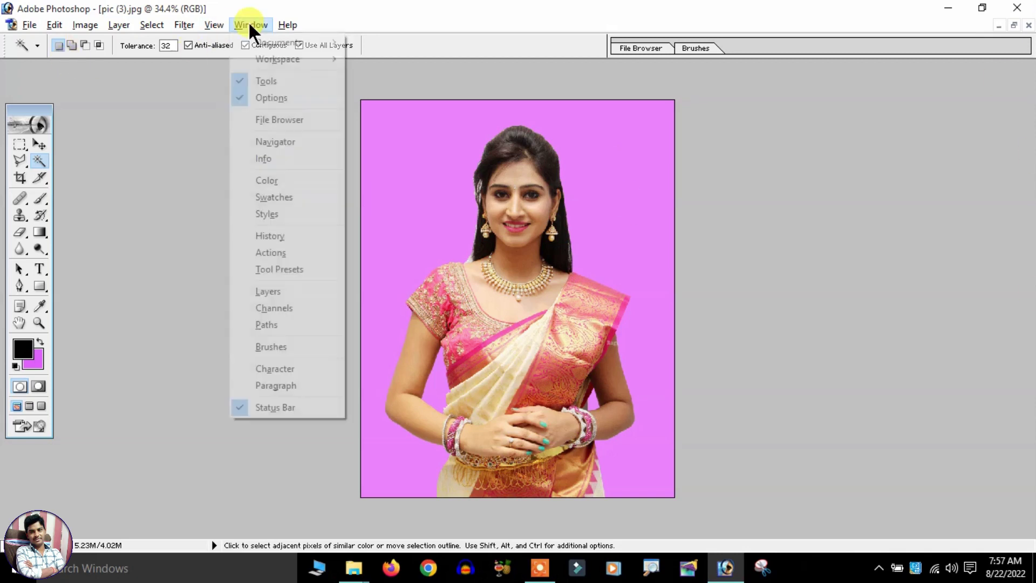
click(271, 251)
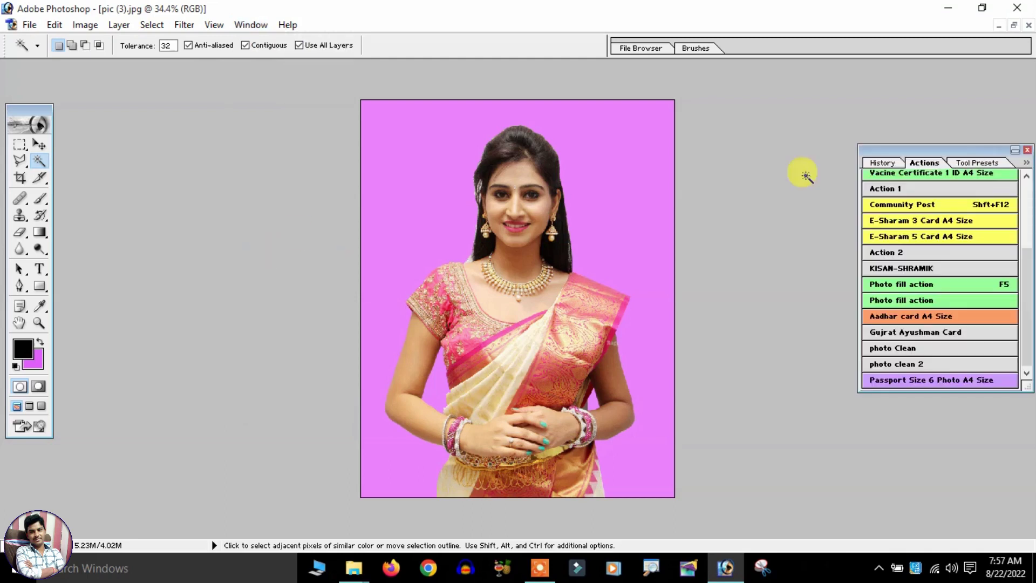
drag(1025, 387, 1021, 434)
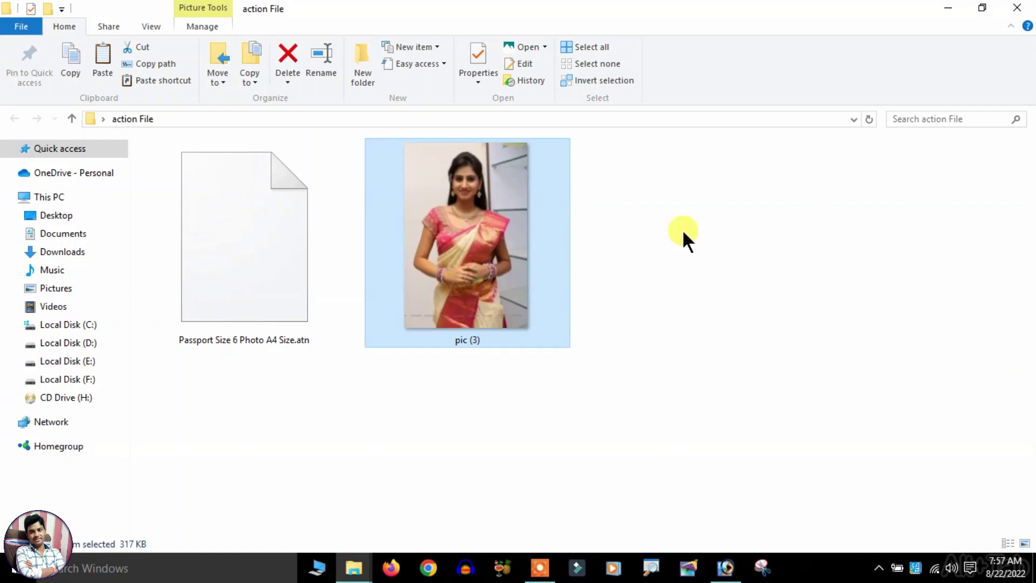
click(207, 270)
mouse_move(197, 227)
mouse_down()
mouse_move(730, 573)
mouse_move(805, 277)
mouse_up()
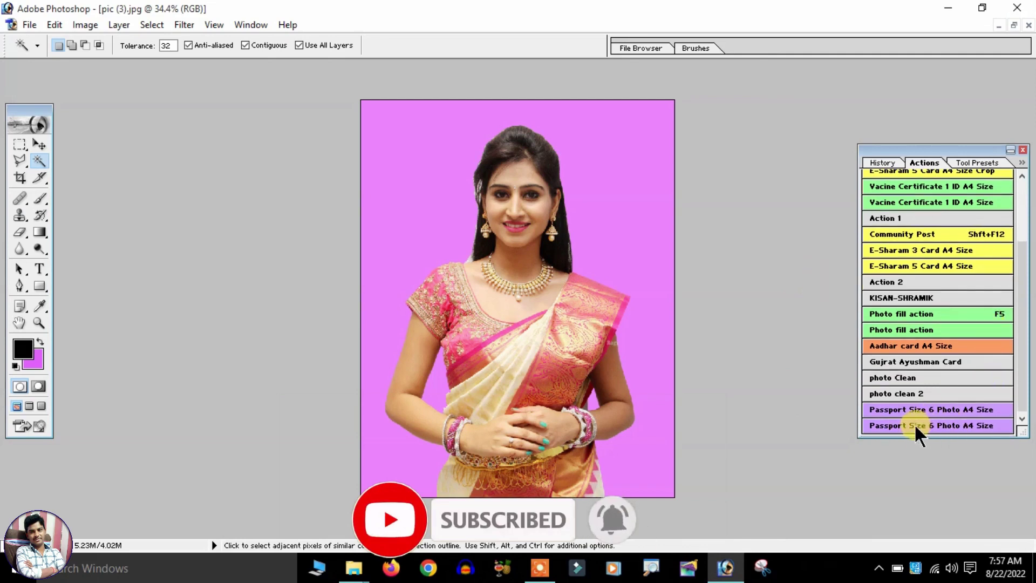
- Play the Passport Size 6 Photo A4 Size action and crop to the woman's head and chest
click(976, 425)
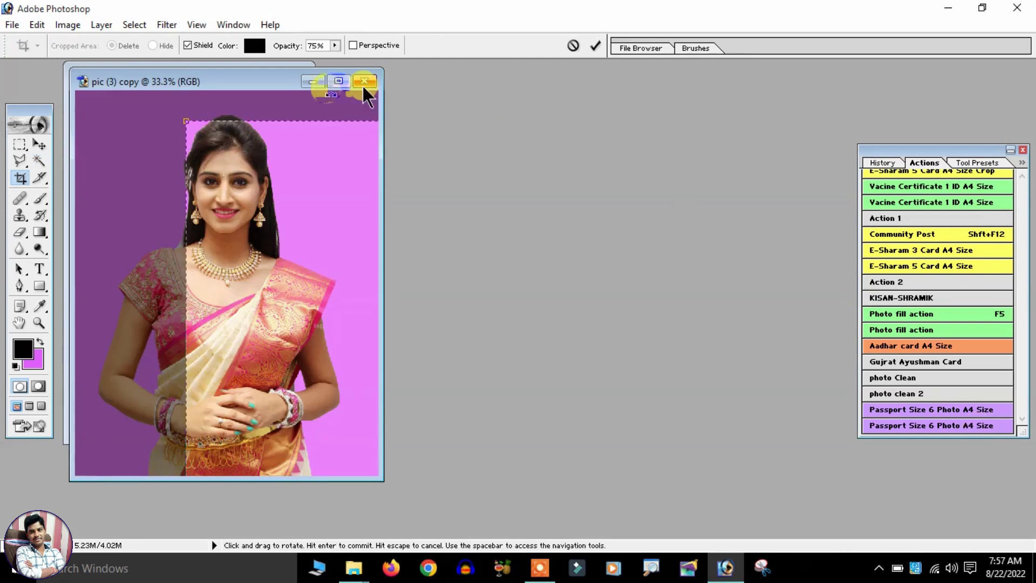
click(338, 81)
key(ctrl+minus)
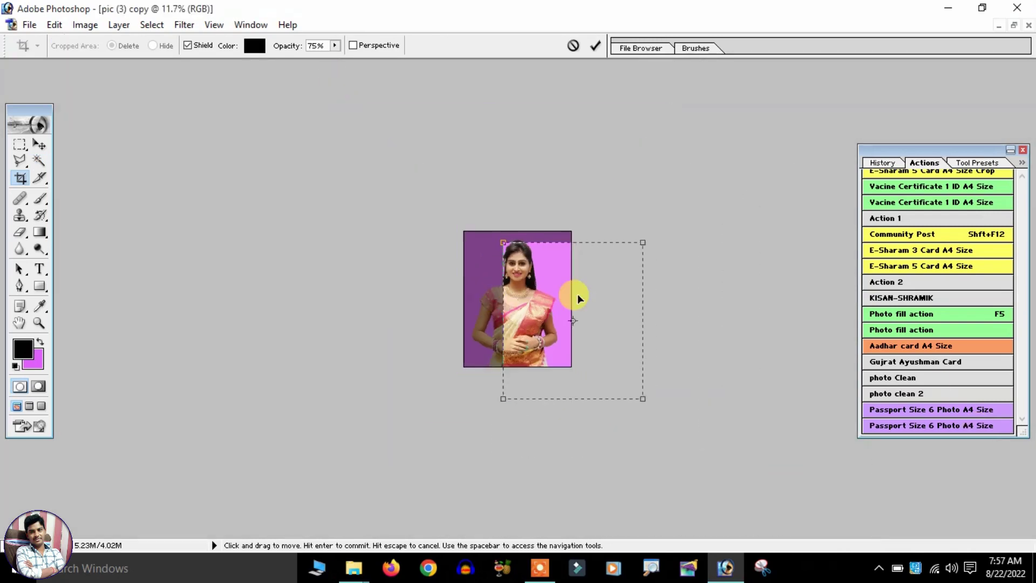
drag(485, 135, 463, 213)
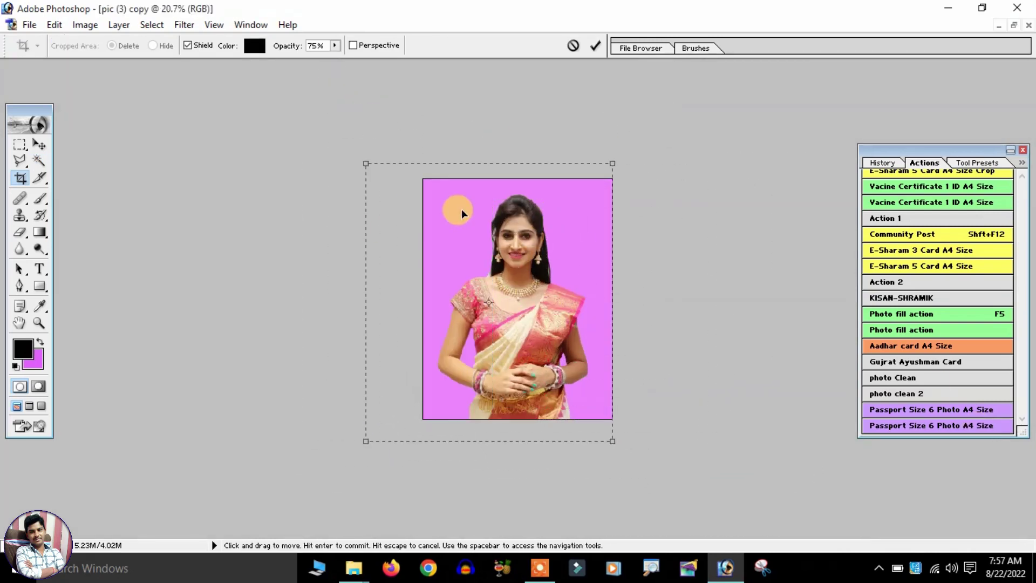
mouse_move(513, 326)
mouse_down()
mouse_move(532, 230)
mouse_move(531, 250)
mouse_up()
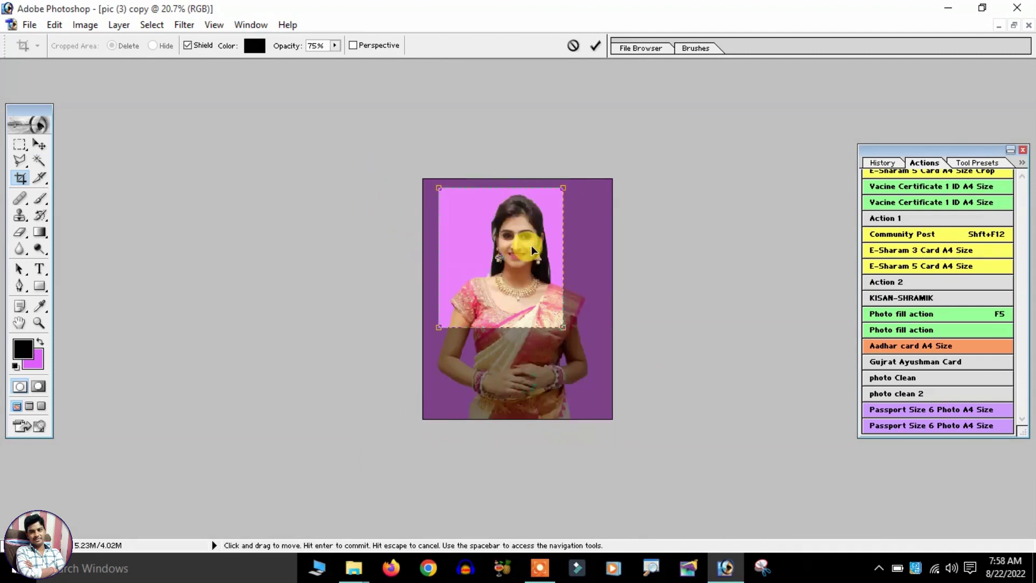
drag(586, 350, 588, 355)
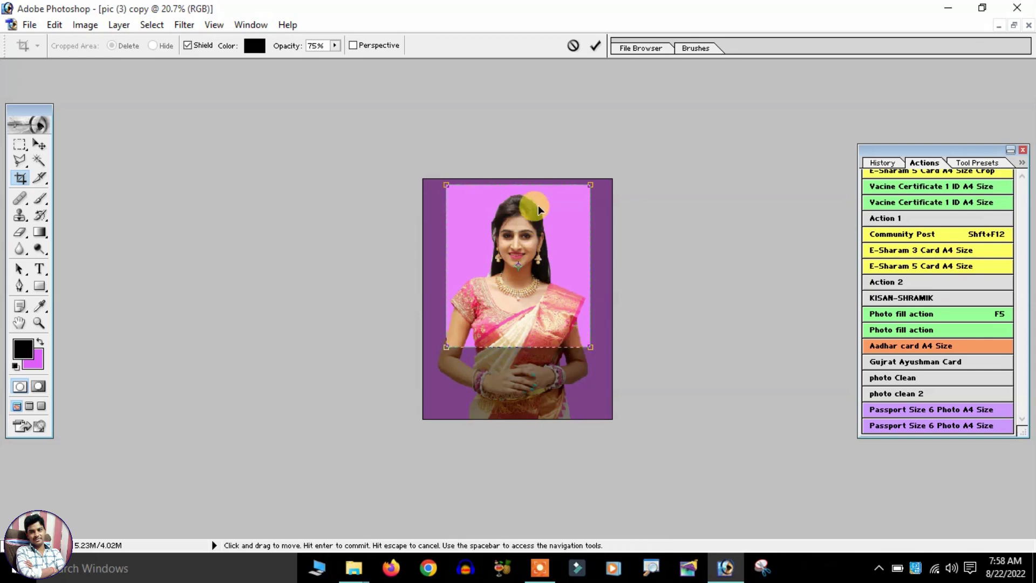
key(ctrl+0)
key(alt+minus)
key(Return)
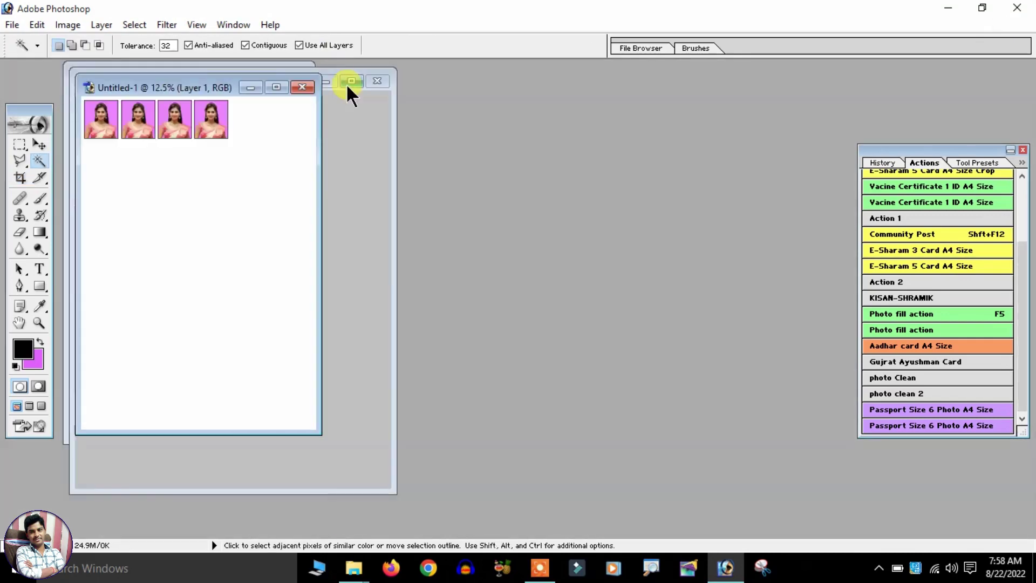
- Restore the original photo window, maximize Untitled-1, and zoom over the six bordered photos
click(350, 81)
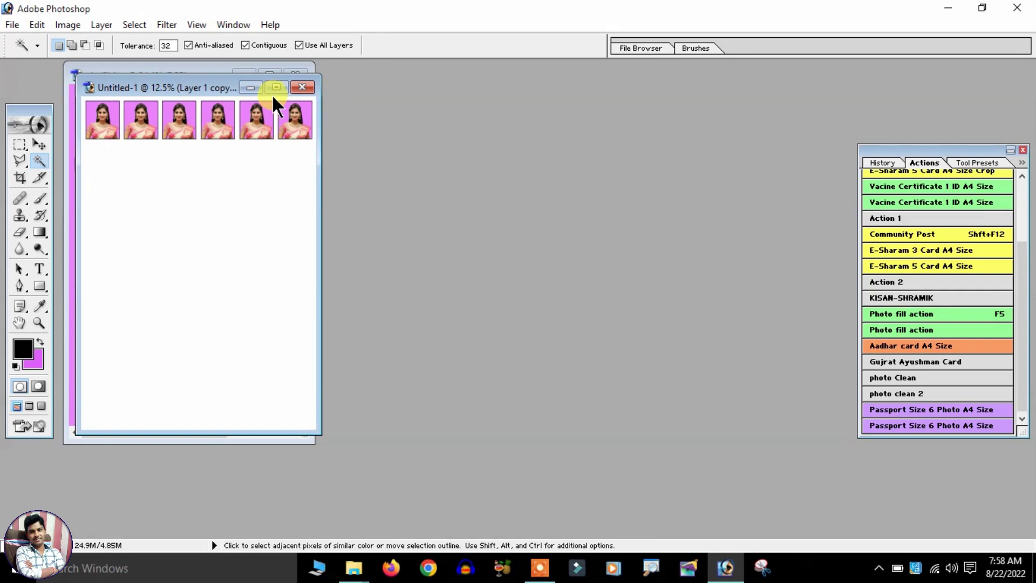
click(276, 88)
key(ctrl+0)
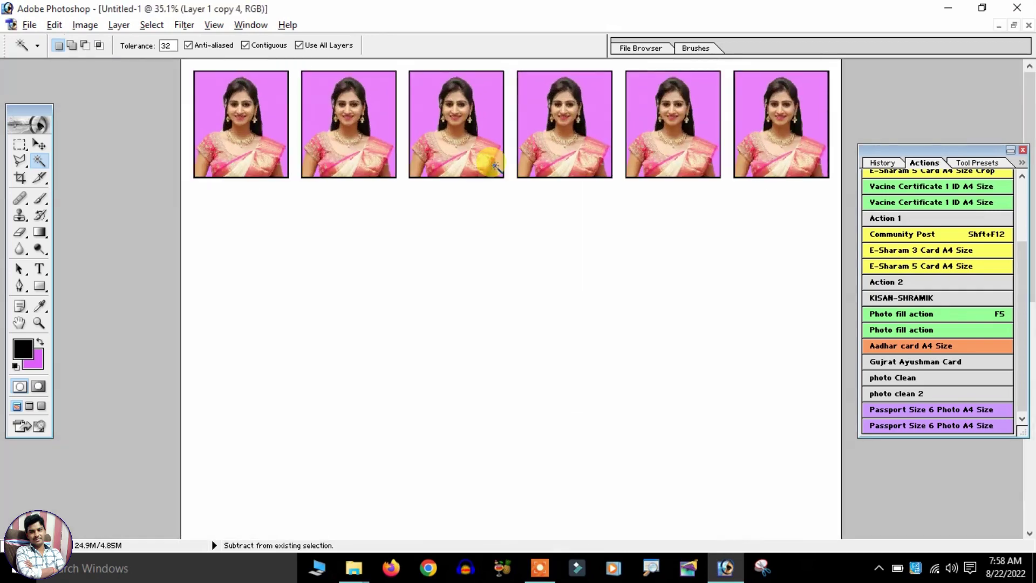
scroll(495, 166, up, 1)
scroll(495, 165, up, 2)
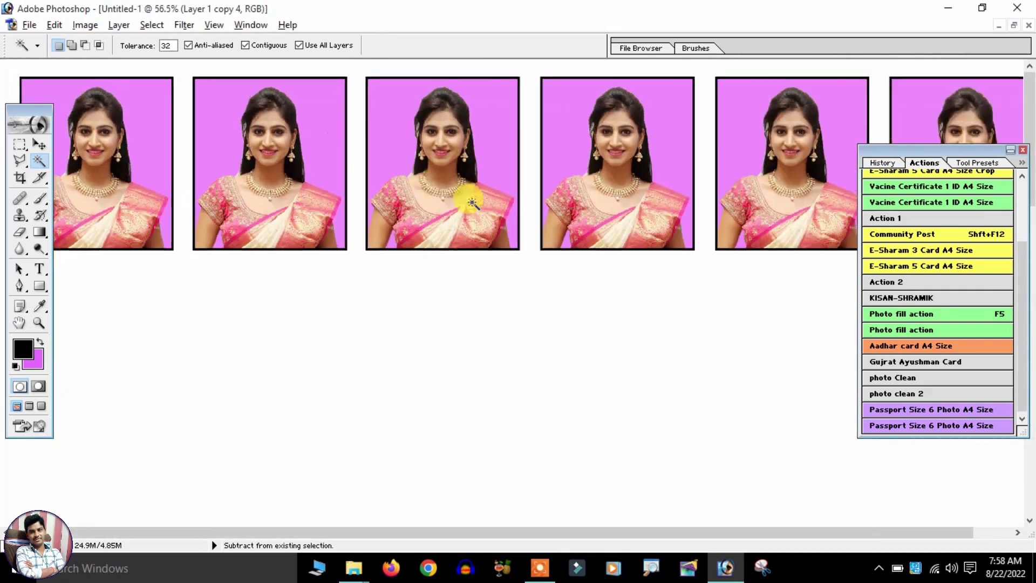
scroll(464, 203, down, 3)
scroll(469, 202, up, 2)
scroll(470, 202, up, 1)
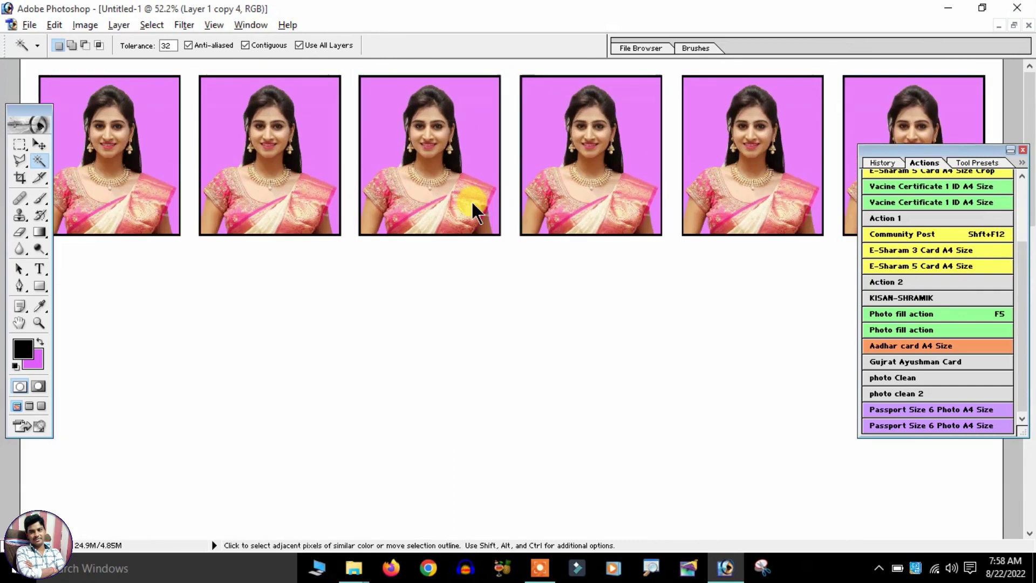
scroll(472, 203, up, 2)
scroll(471, 200, up, 1)
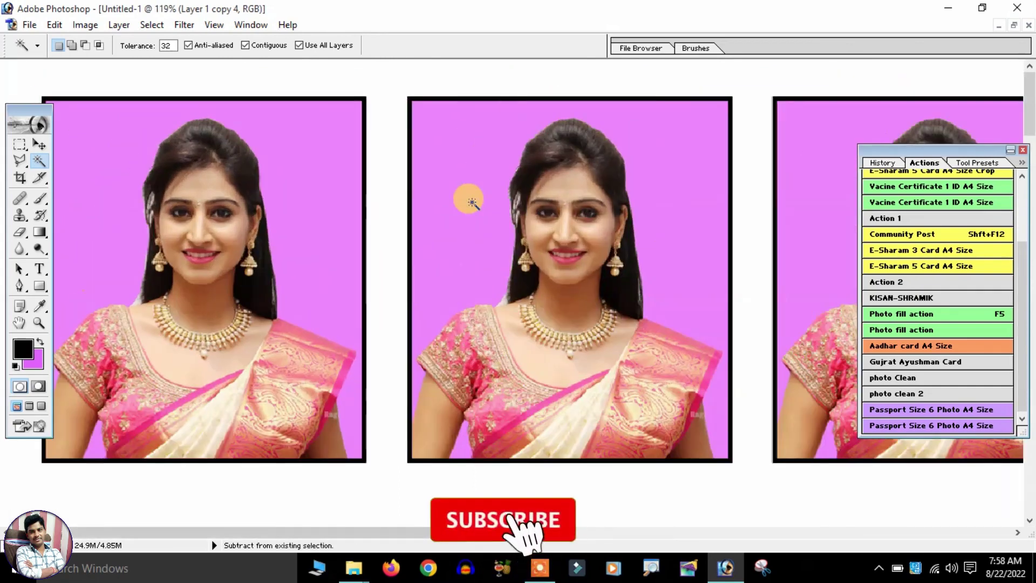
scroll(473, 210, down, 3)
scroll(475, 225, down, 1)
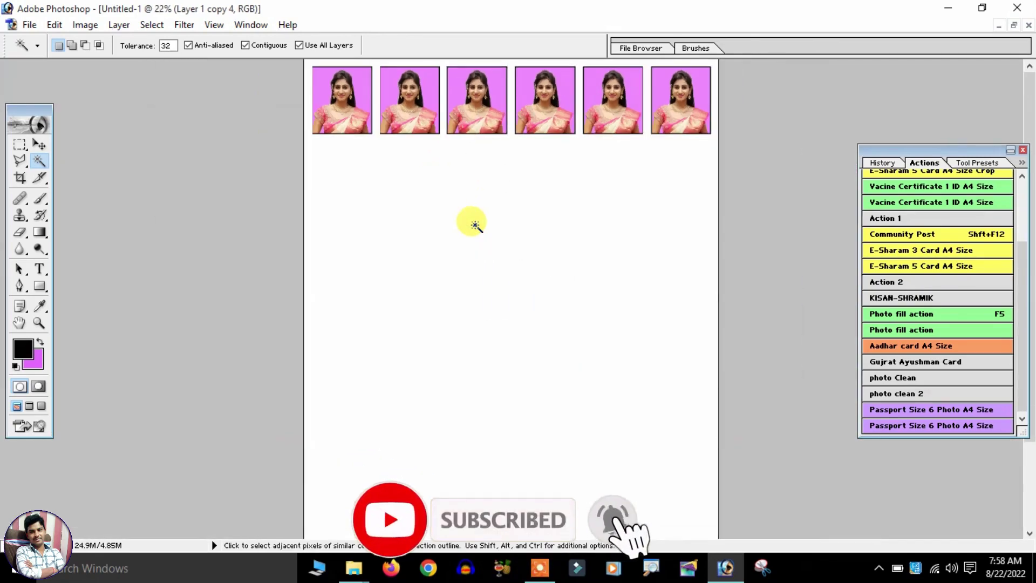